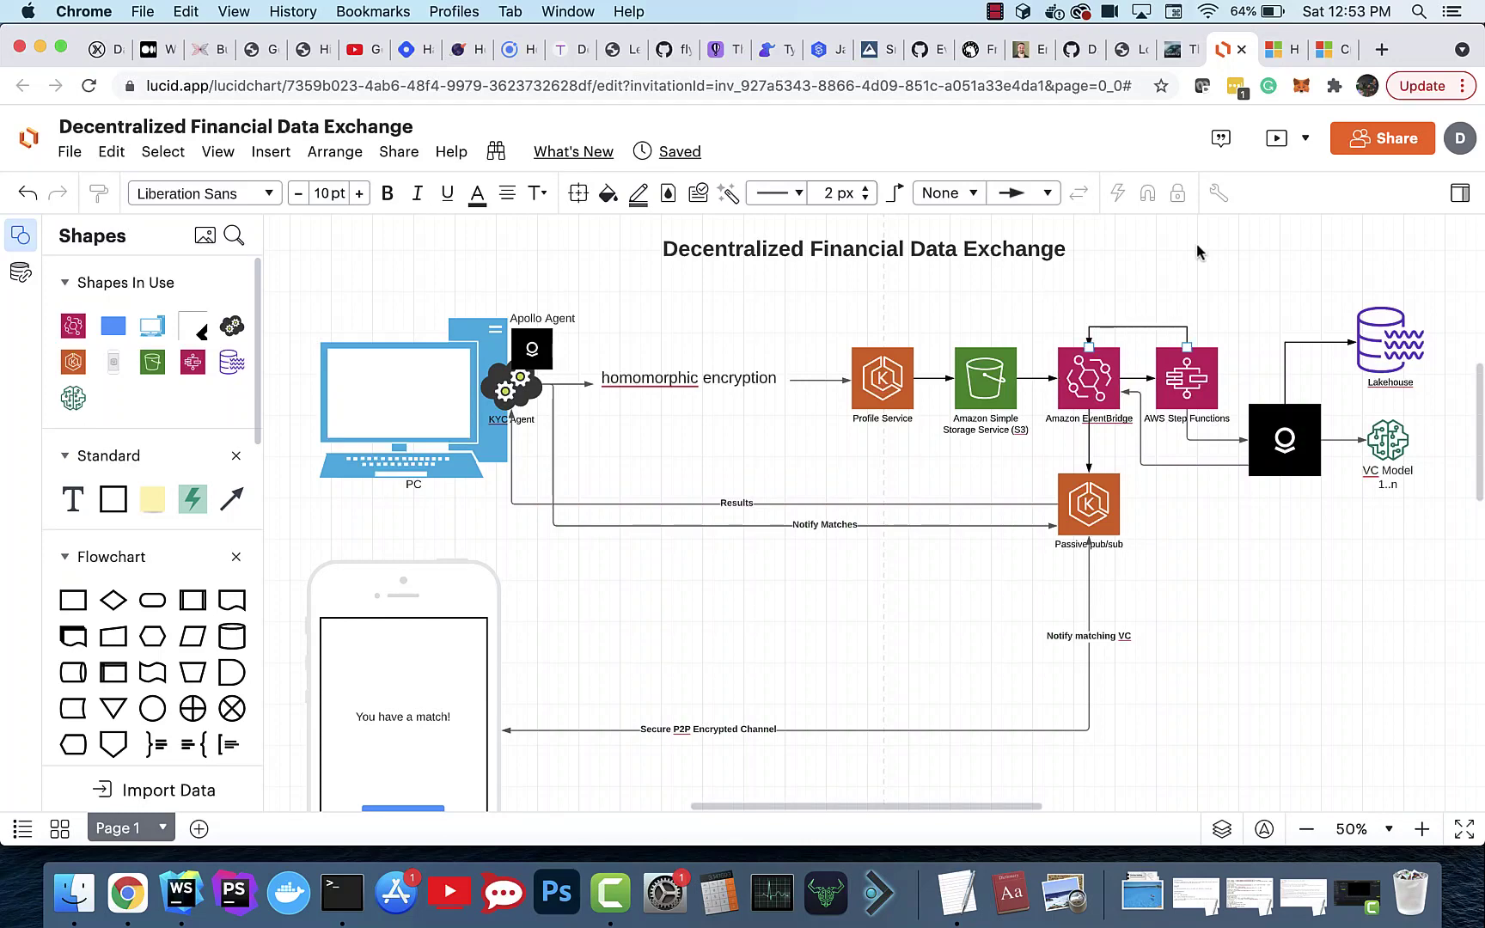
# Switch to 'The SaaS Metrics That Matter' on sacks.substack.com and return to its 1. Growth section.
pyautogui.click(1178, 50)
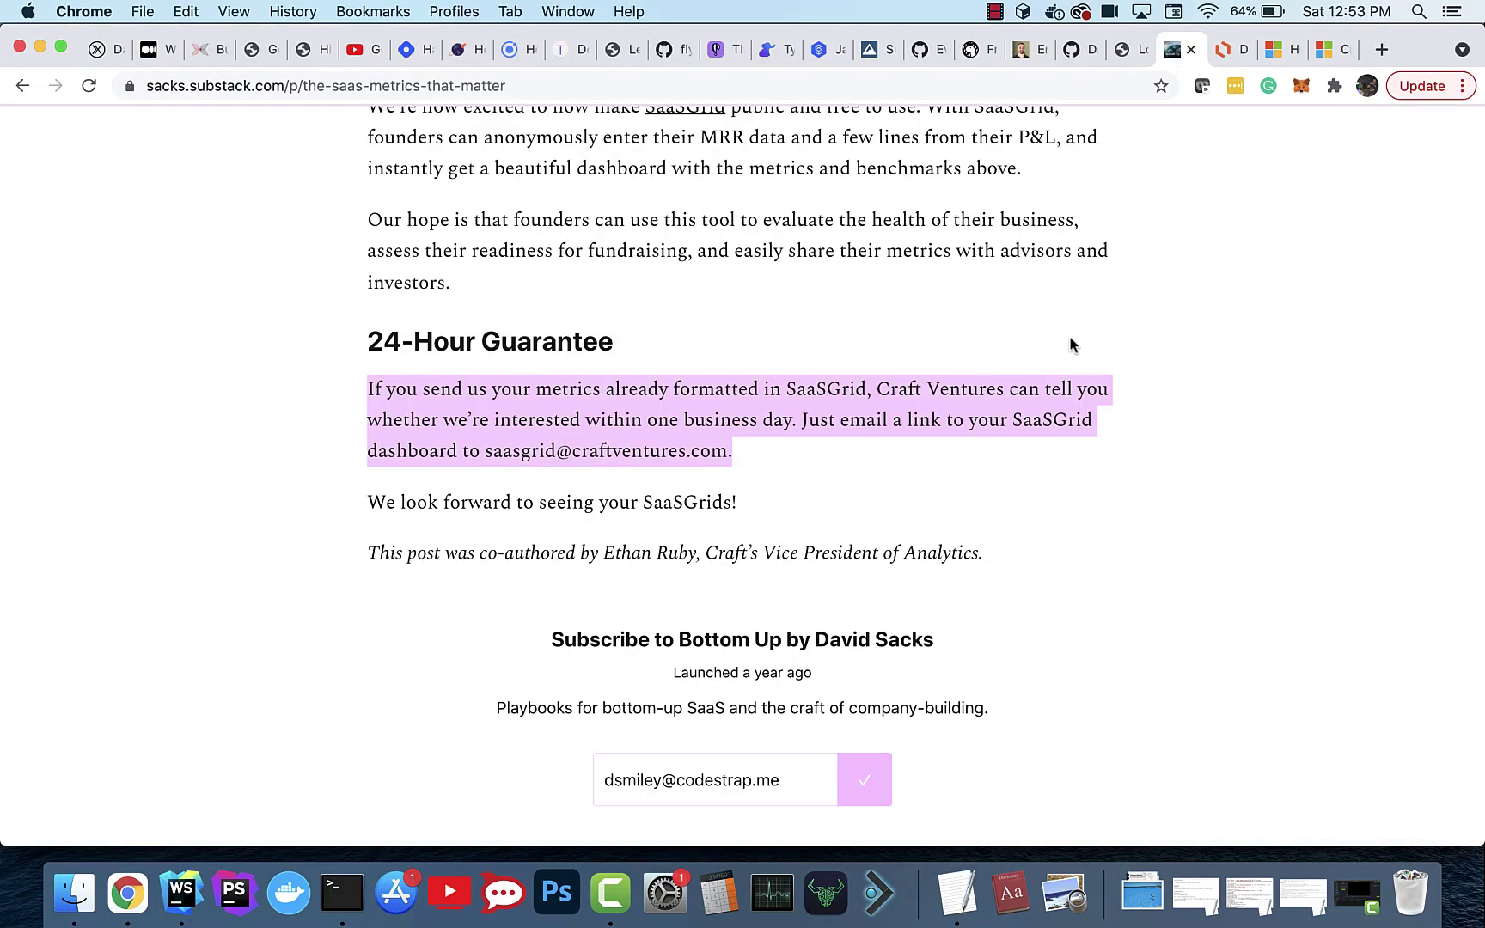
pyautogui.scroll(20, 1070, 339)
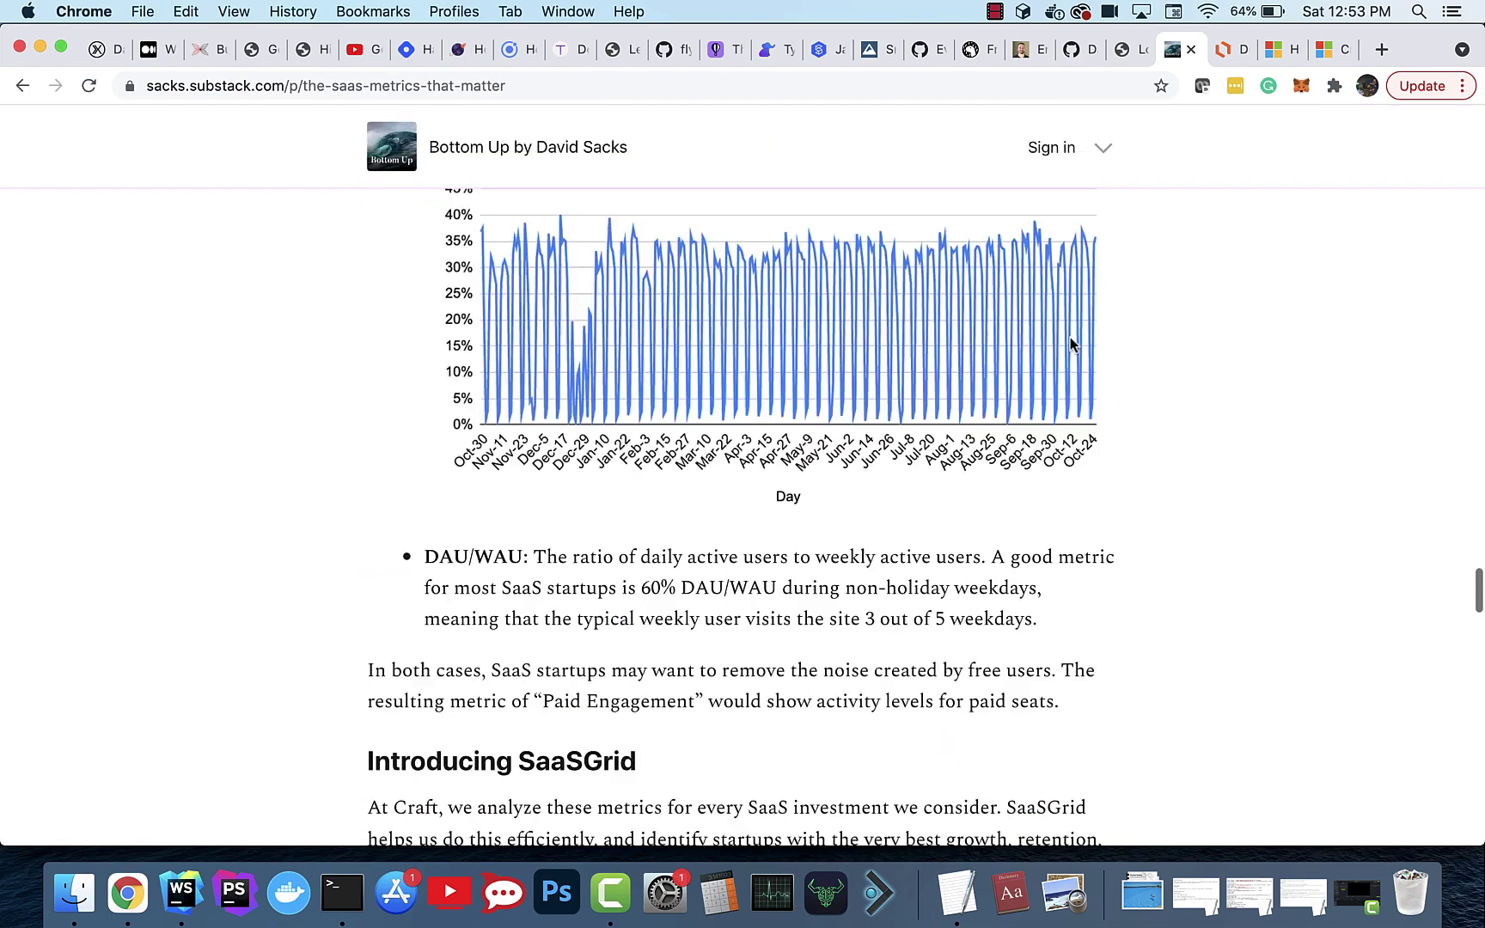
pyautogui.scroll(5, 1070, 343)
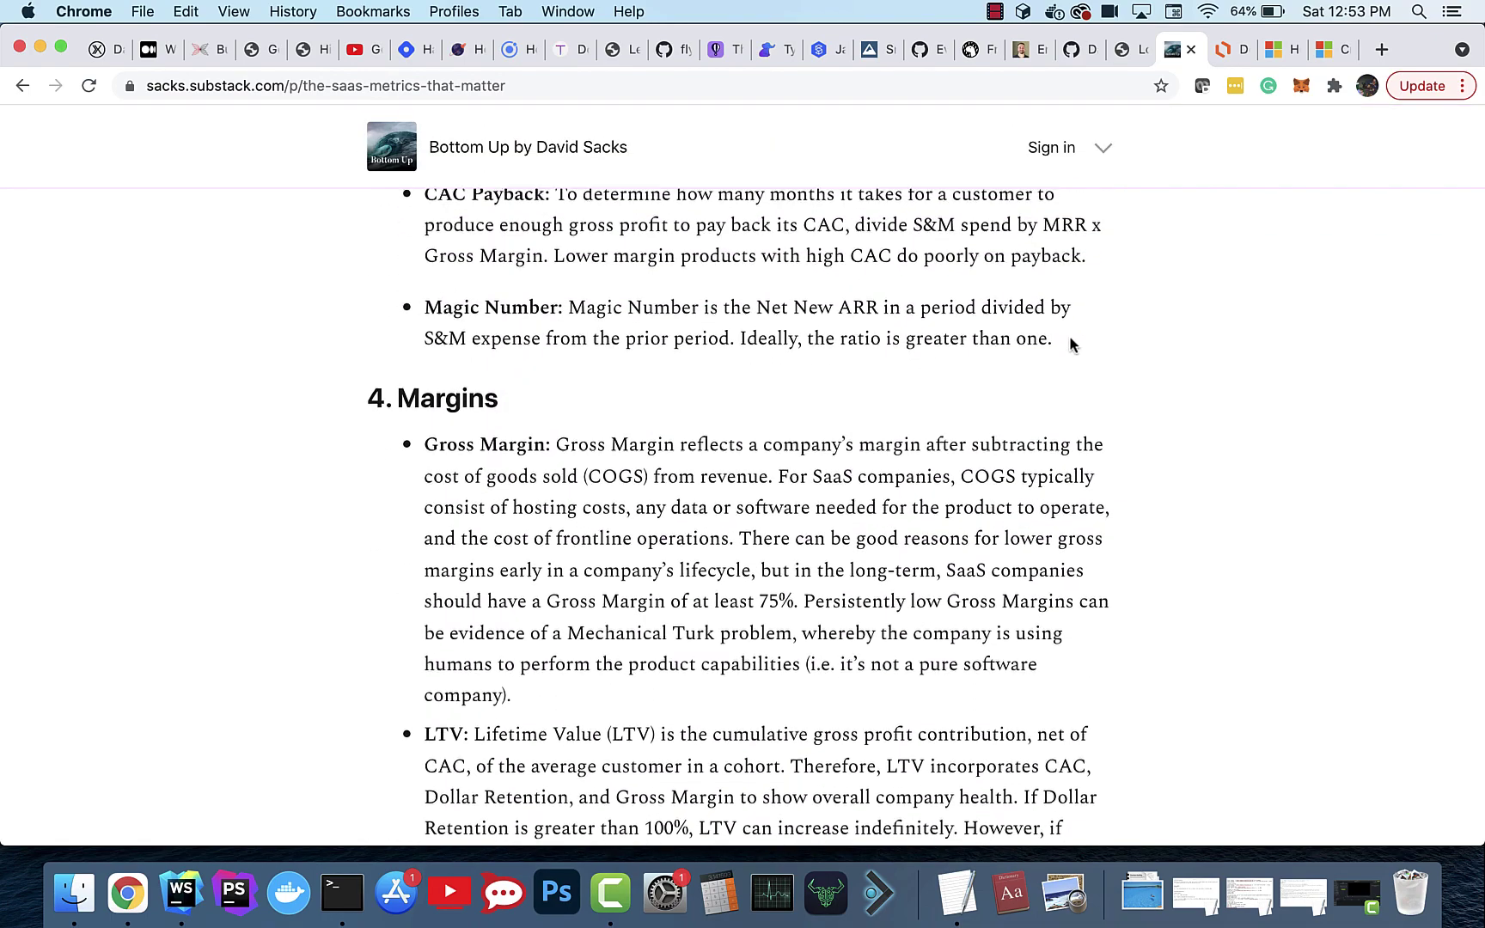
pyautogui.scroll(15, 1070, 344)
pyautogui.scroll(15, 1070, 344)
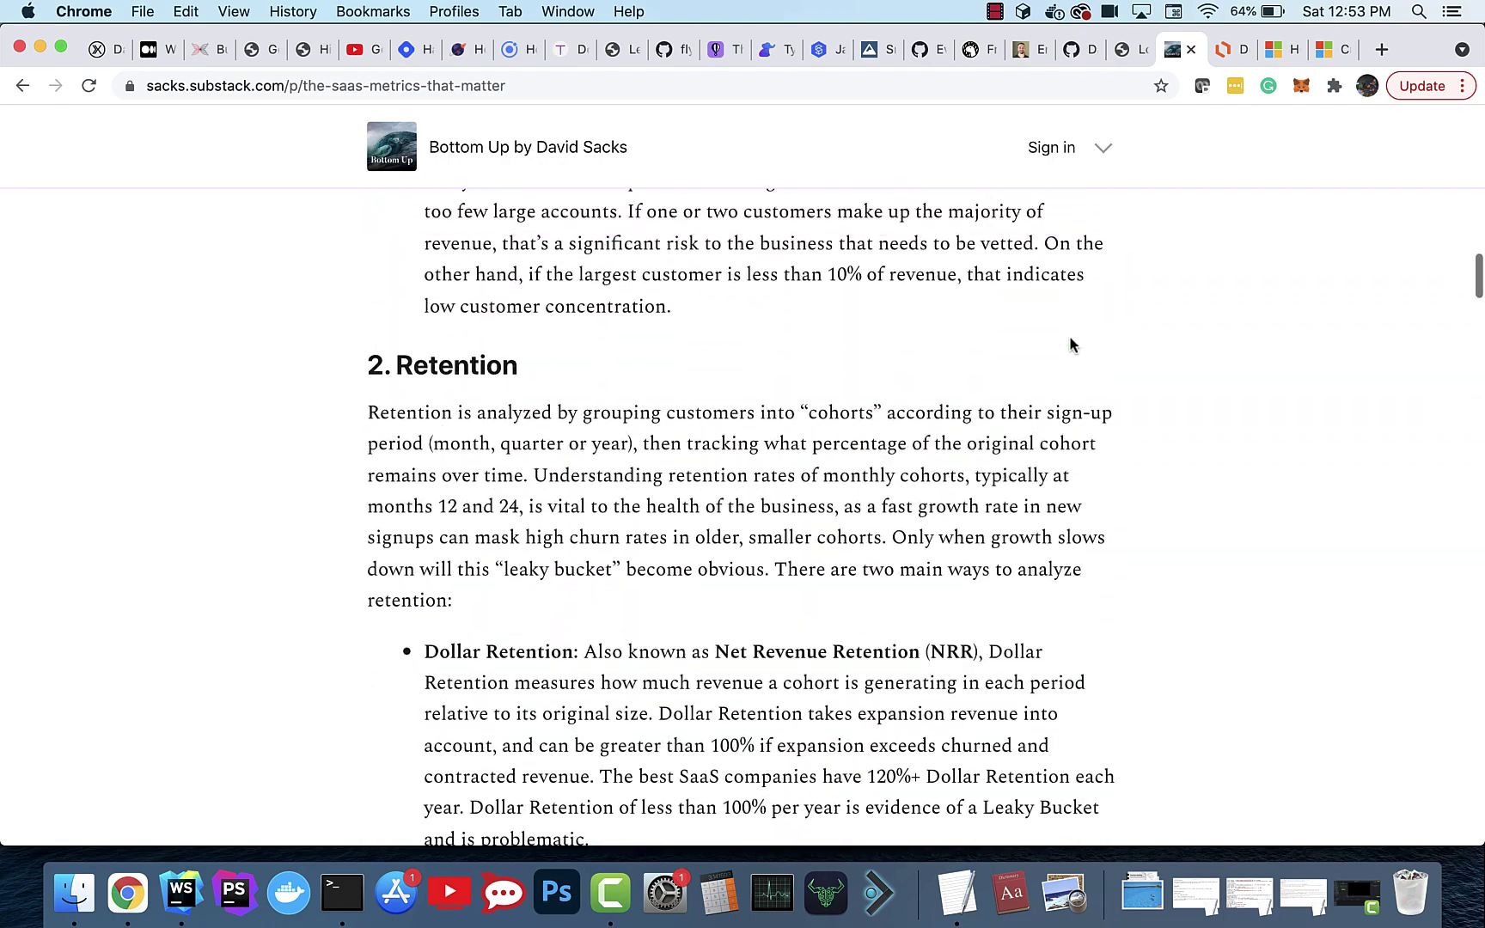
pyautogui.scroll(15, 1069, 343)
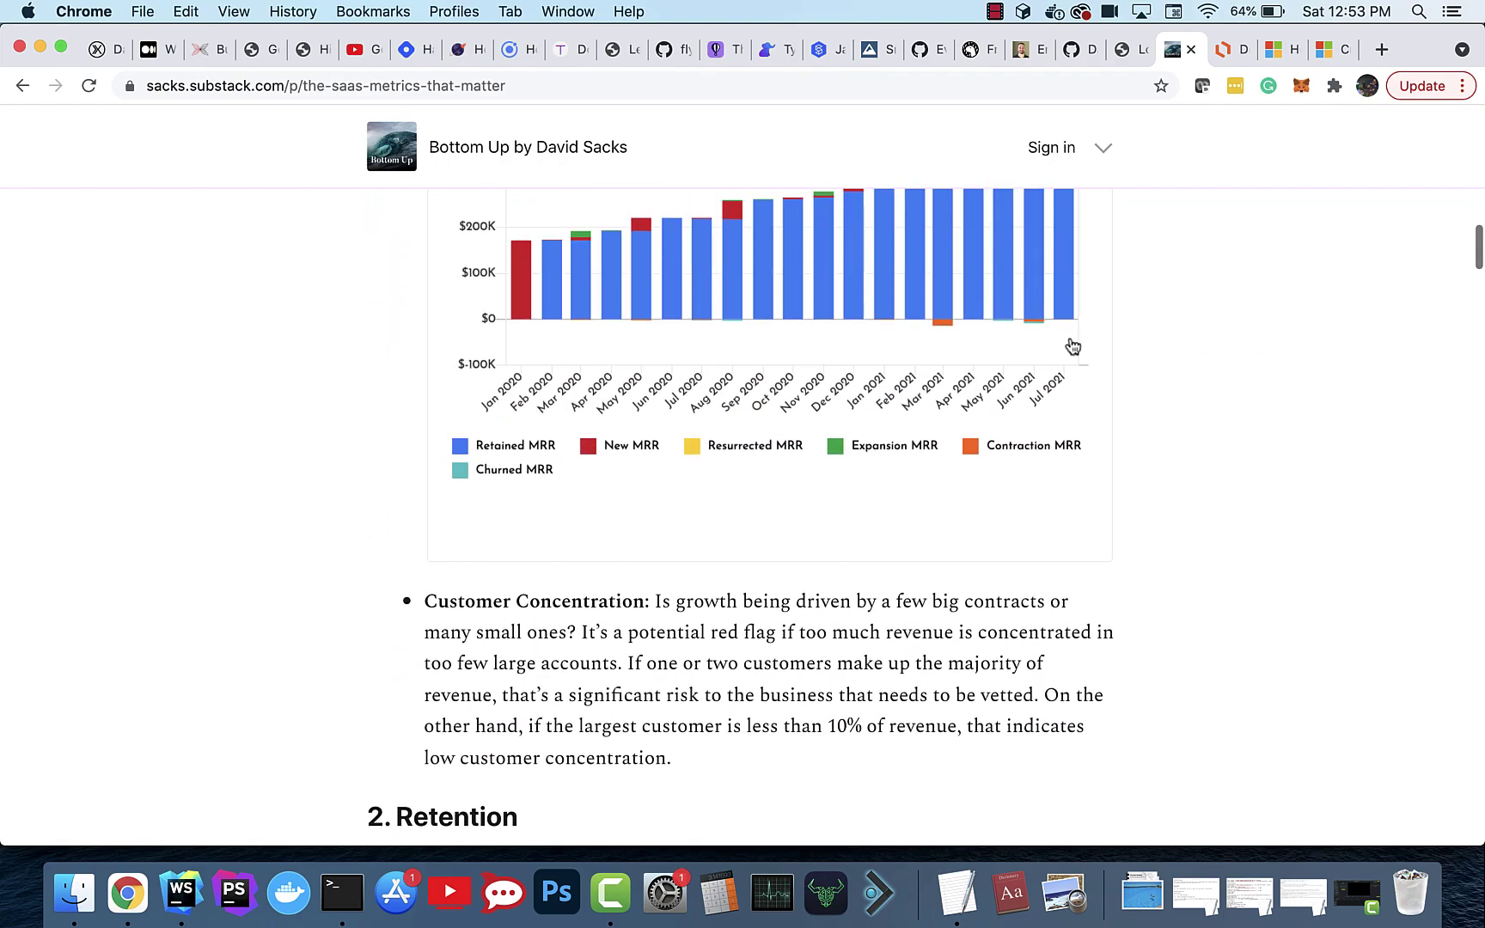
pyautogui.scroll(10, 1070, 344)
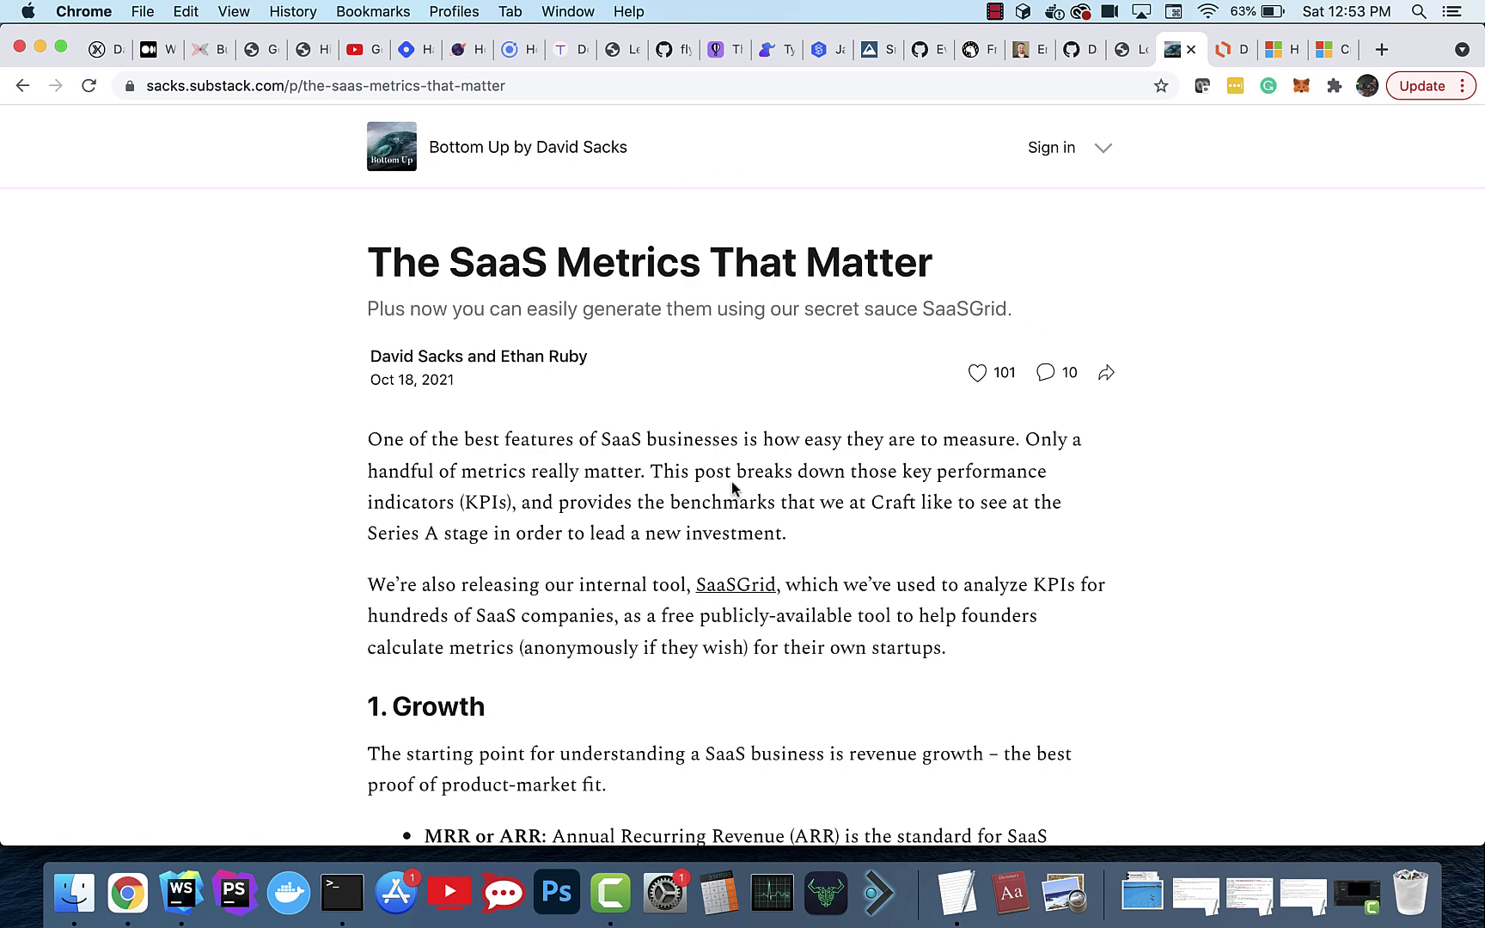
# Scroll the SaaS metrics article past its charts and tables to the closing 24-Hour Guarantee section.
pyautogui.scroll(-2, 731, 482)
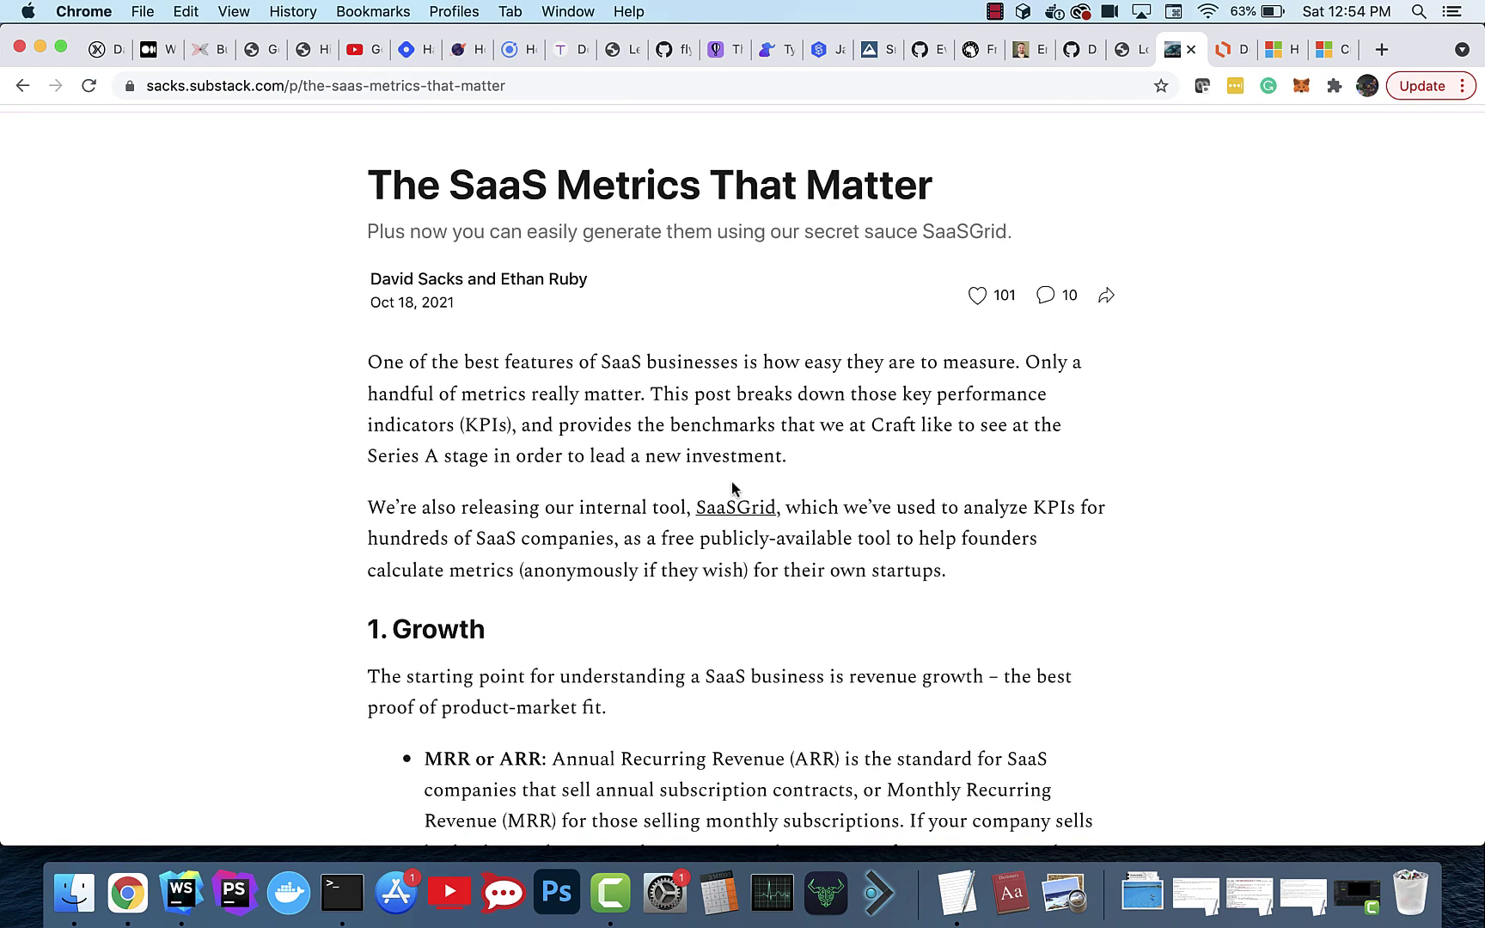
pyautogui.scroll(-10, 730, 482)
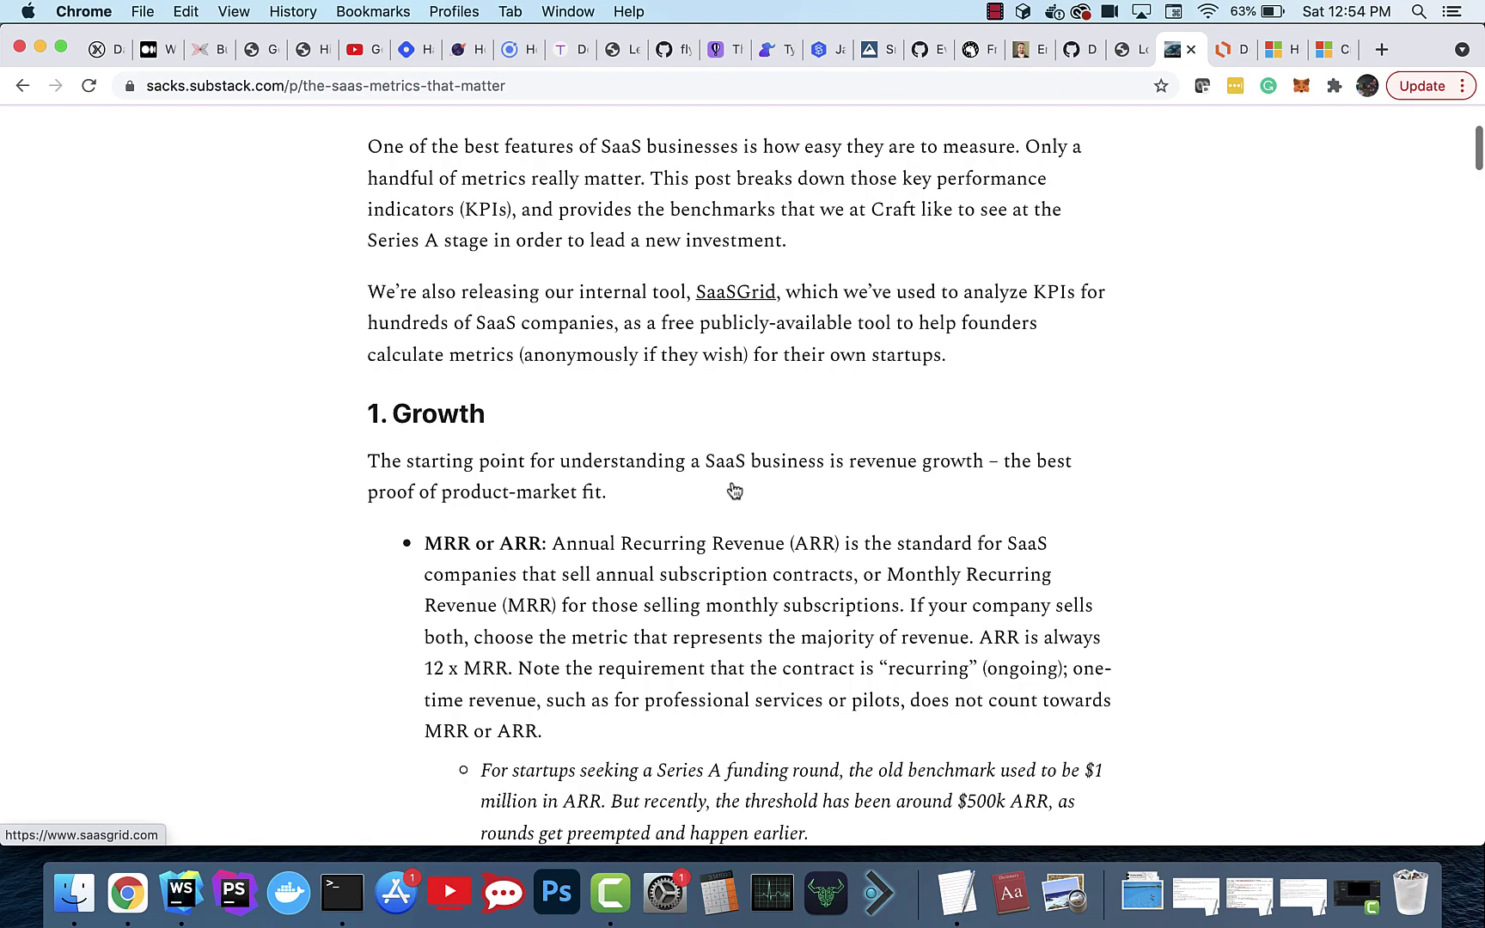
pyautogui.scroll(-15, 732, 487)
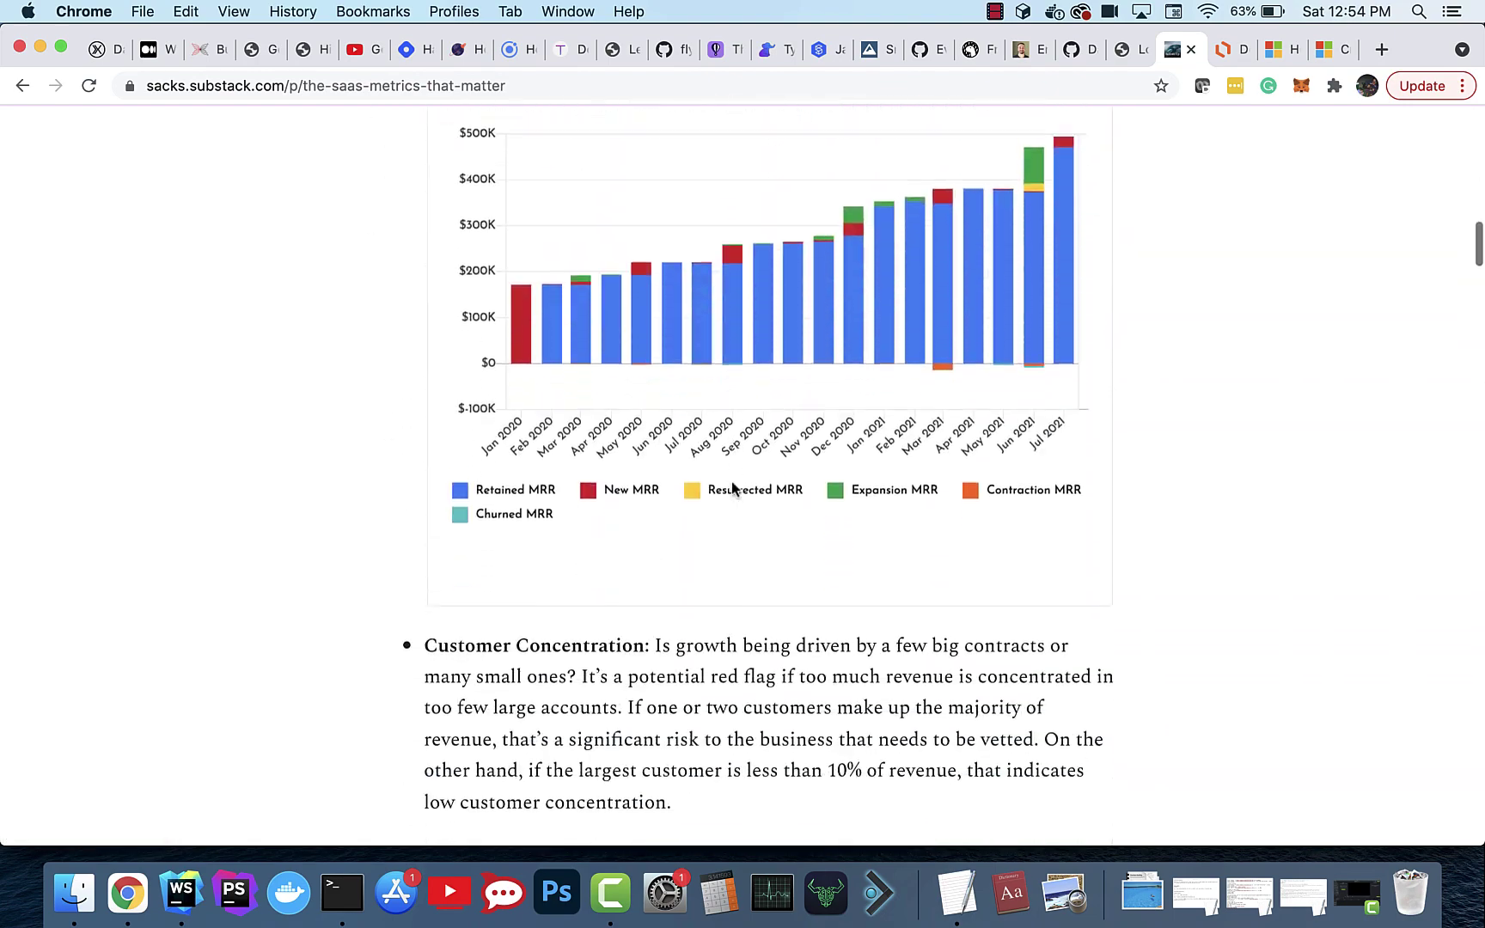
pyautogui.scroll(-12, 733, 490)
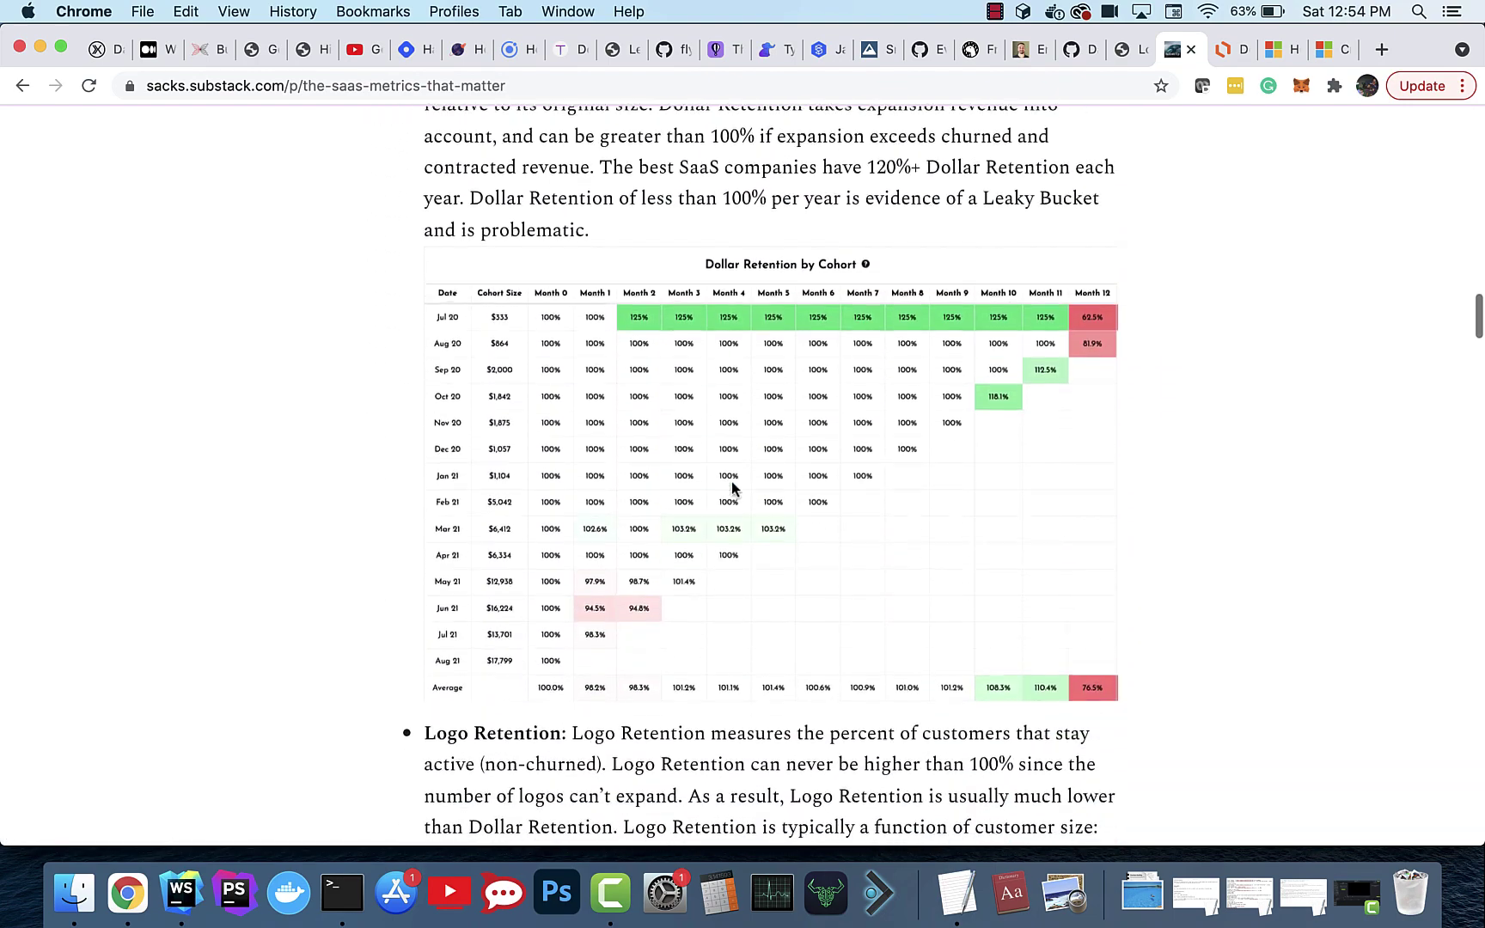
pyautogui.scroll(-12, 732, 488)
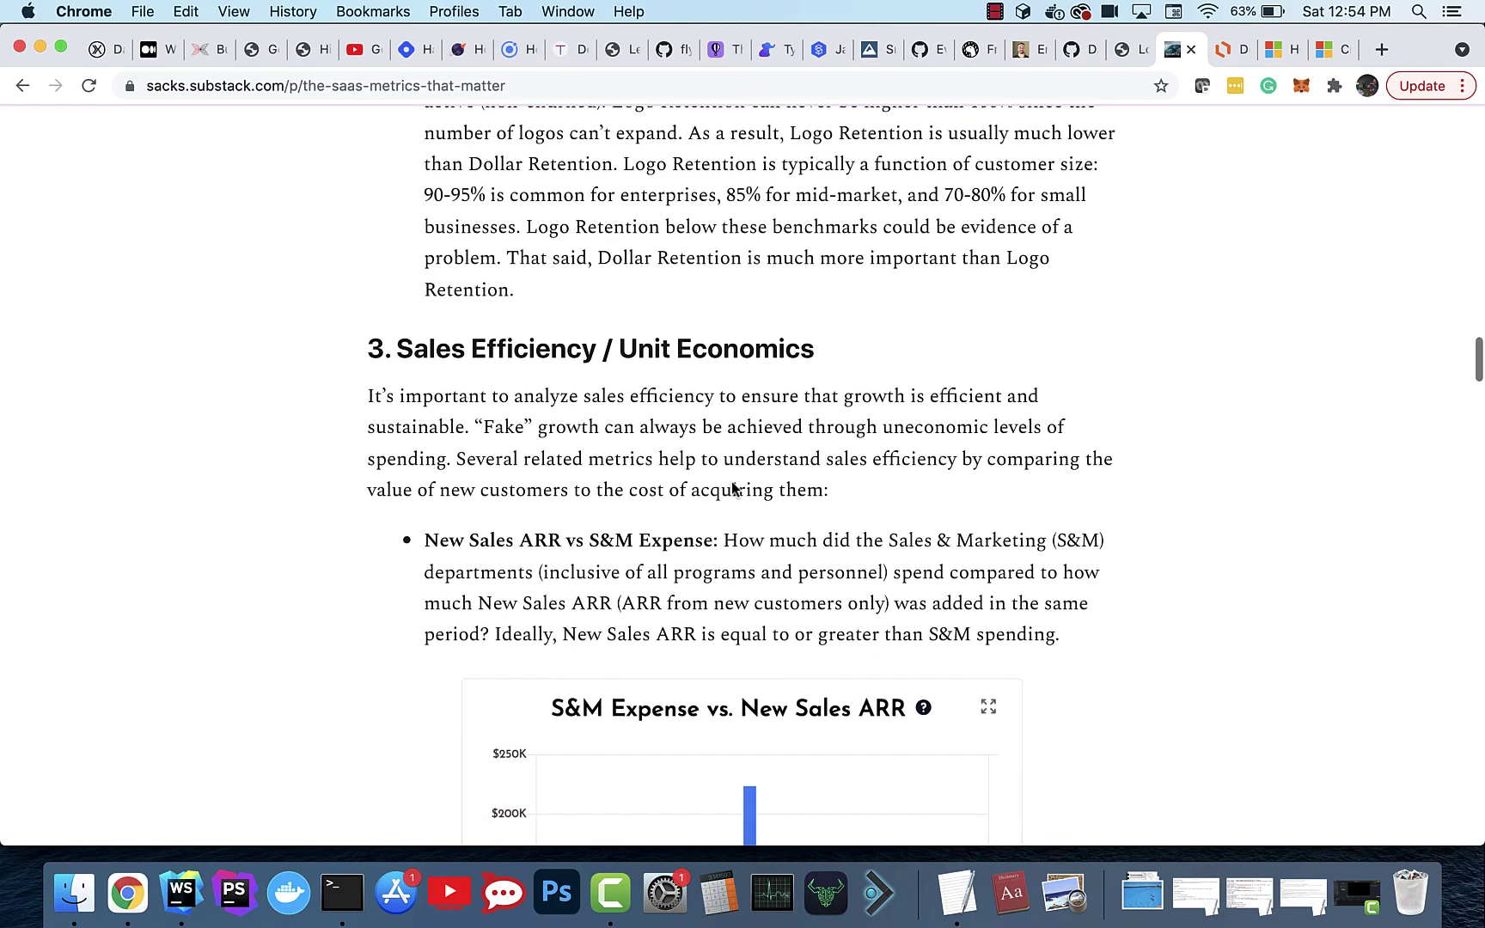
pyautogui.scroll(-15, 732, 488)
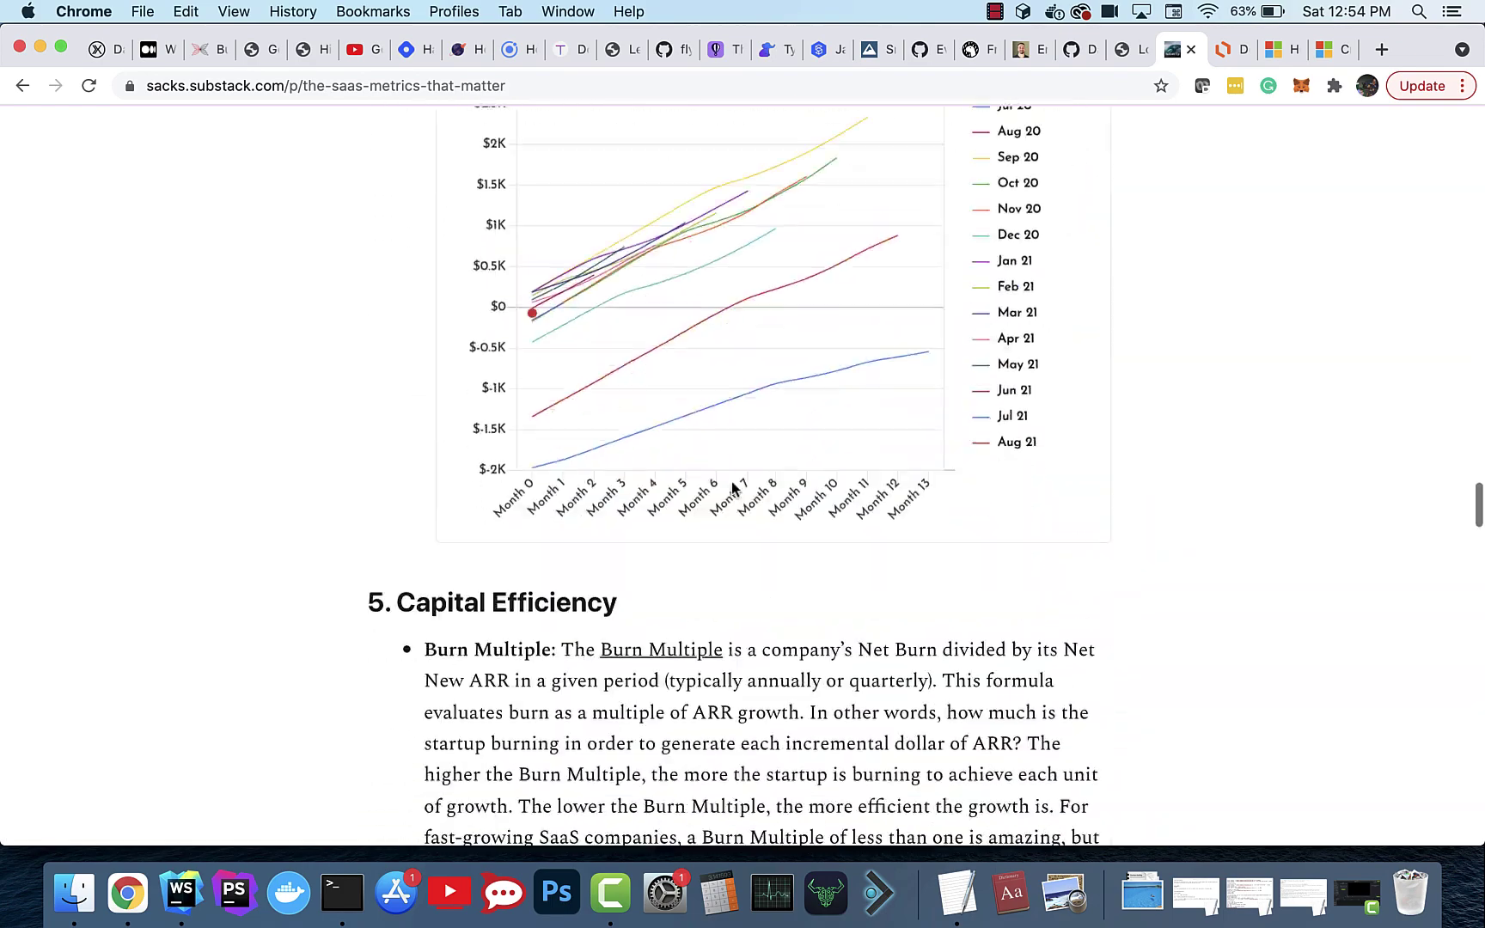
pyautogui.scroll(-20, 732, 487)
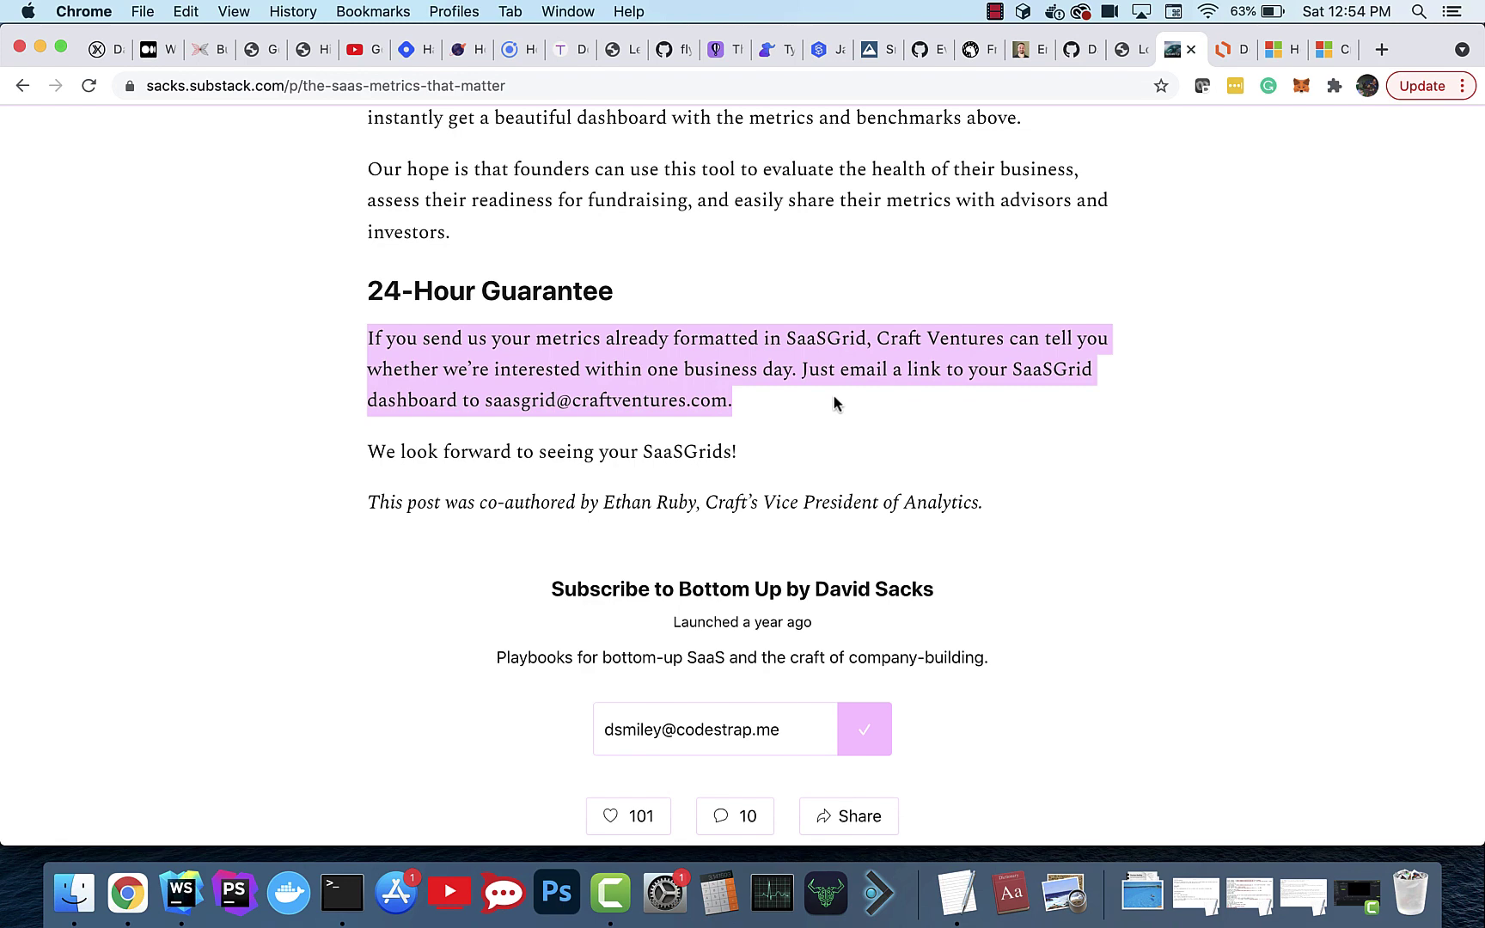
# Return to the architecture diagram and point out the Apollo Agent icon and its label.
pyautogui.click(1225, 58)
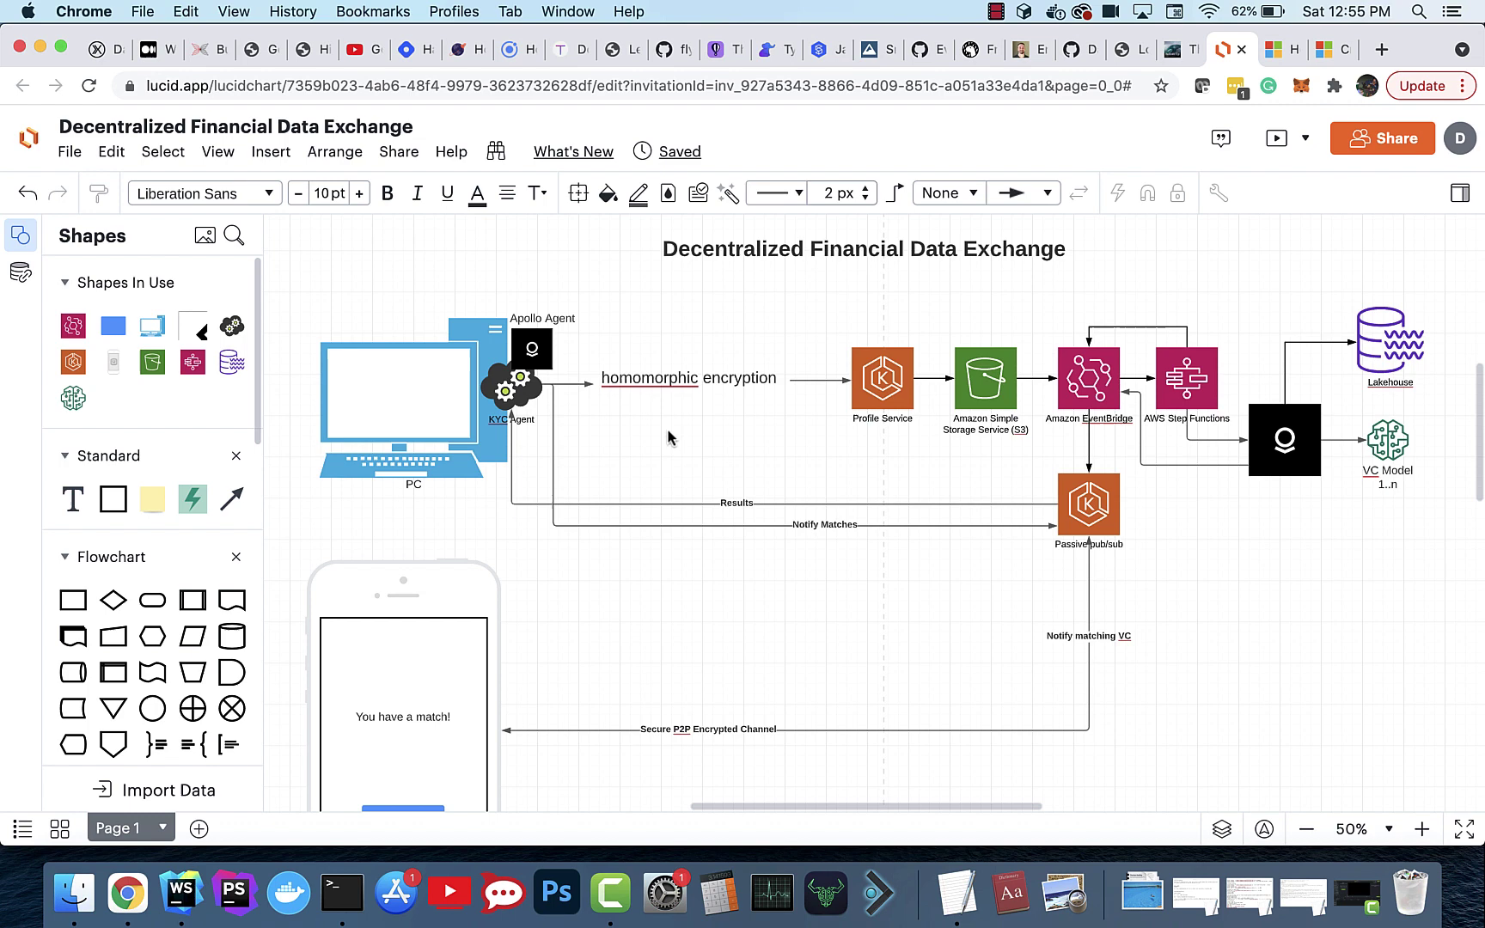
pyautogui.click(534, 347)
pyautogui.click(563, 333)
pyautogui.click(782, 348)
pyautogui.click(1275, 55)
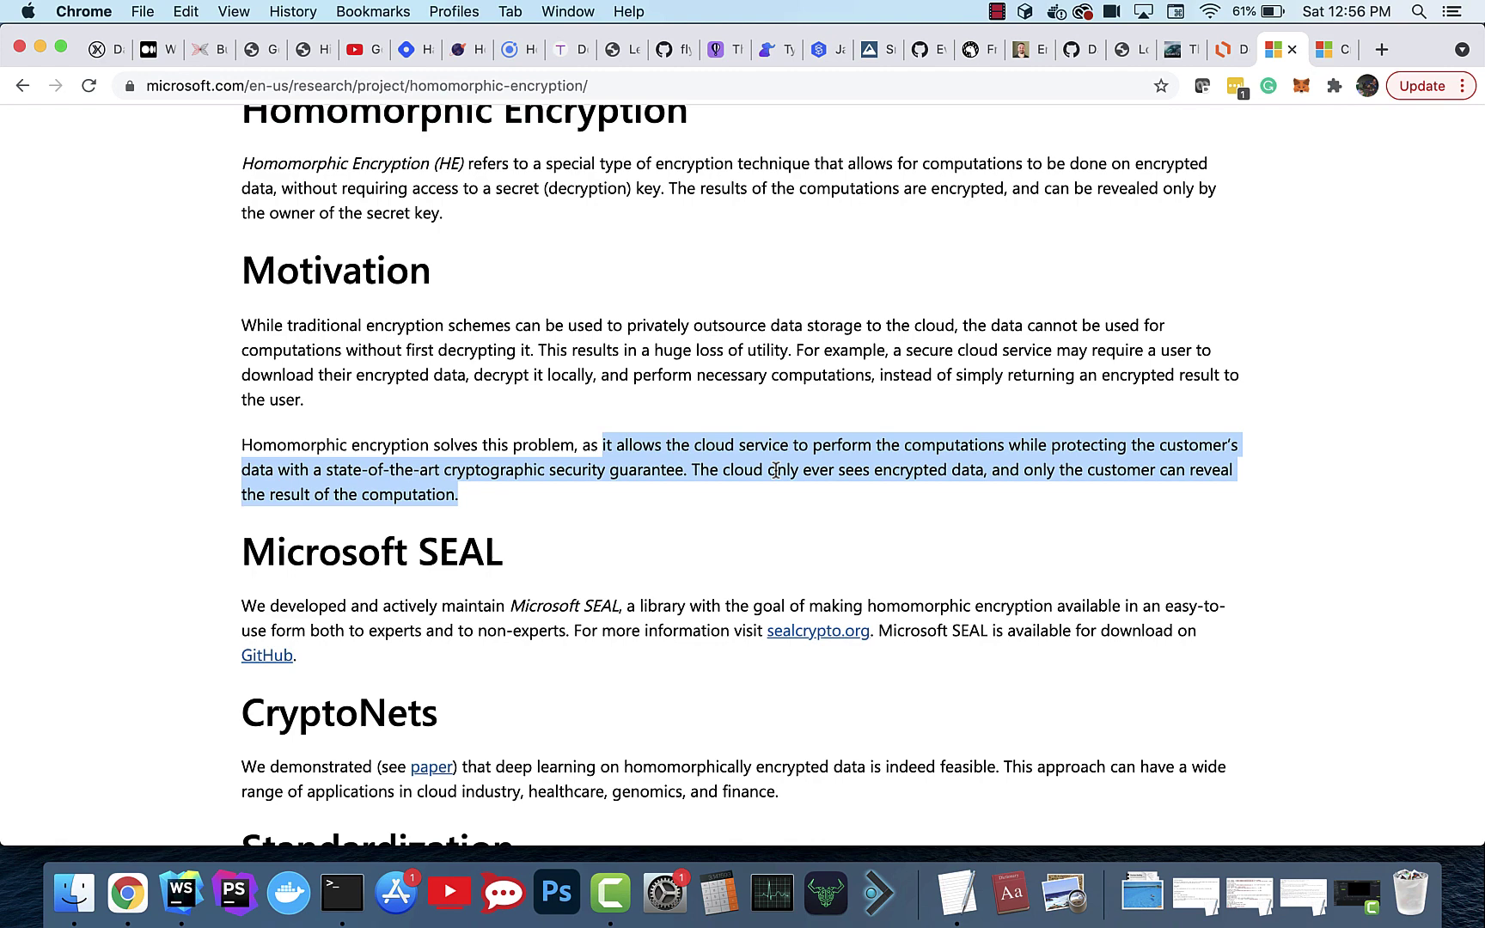
pyautogui.click(1230, 50)
pyautogui.click(1268, 440)
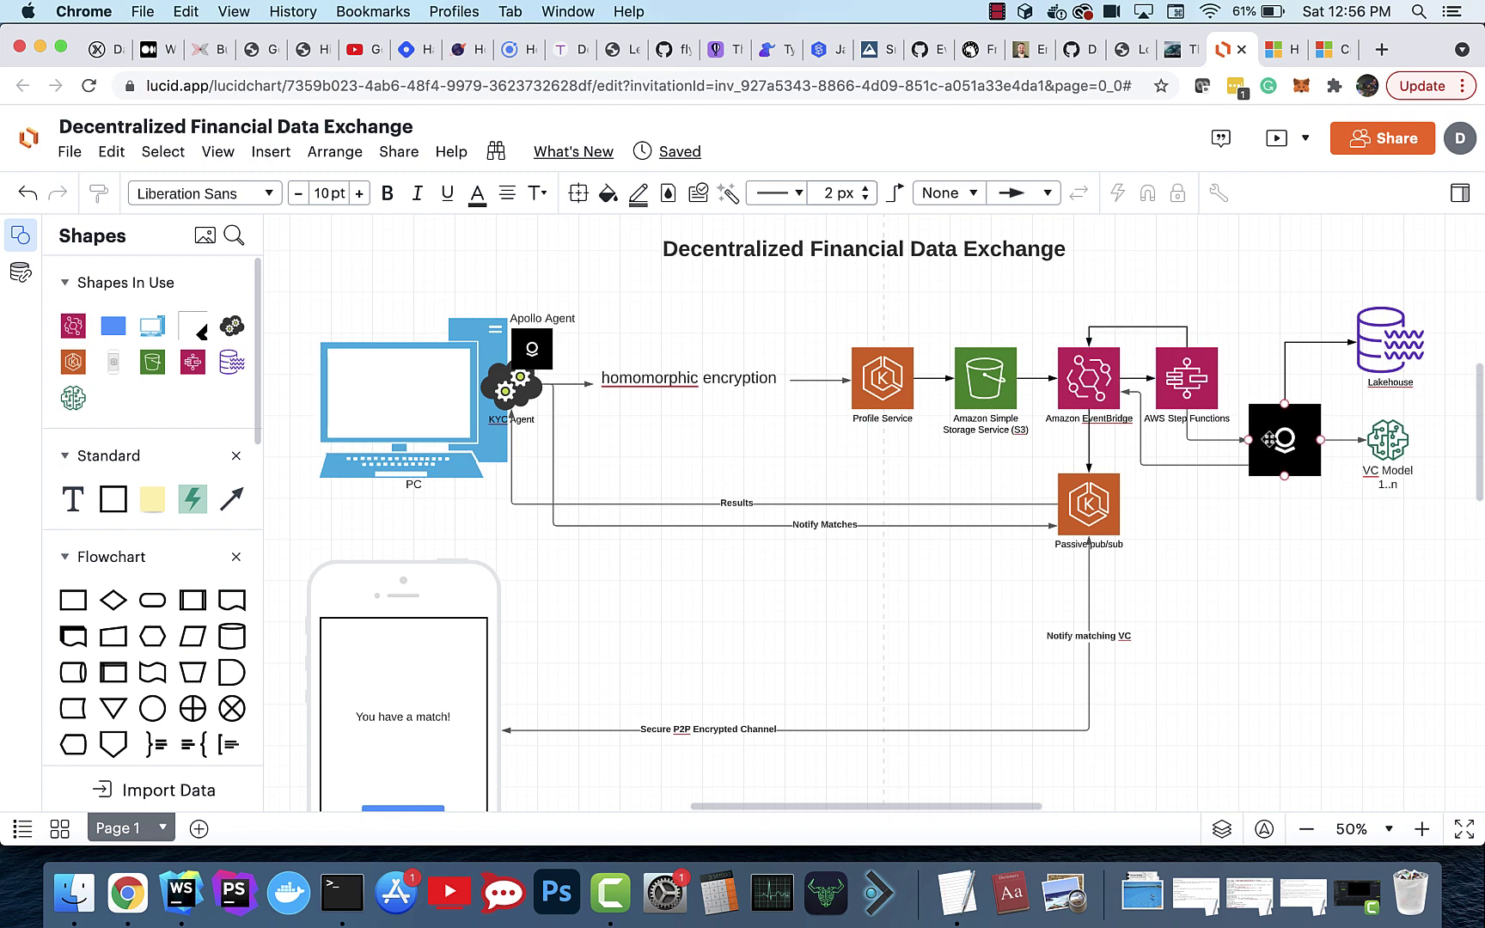
pyautogui.click(1397, 431)
pyautogui.click(841, 492)
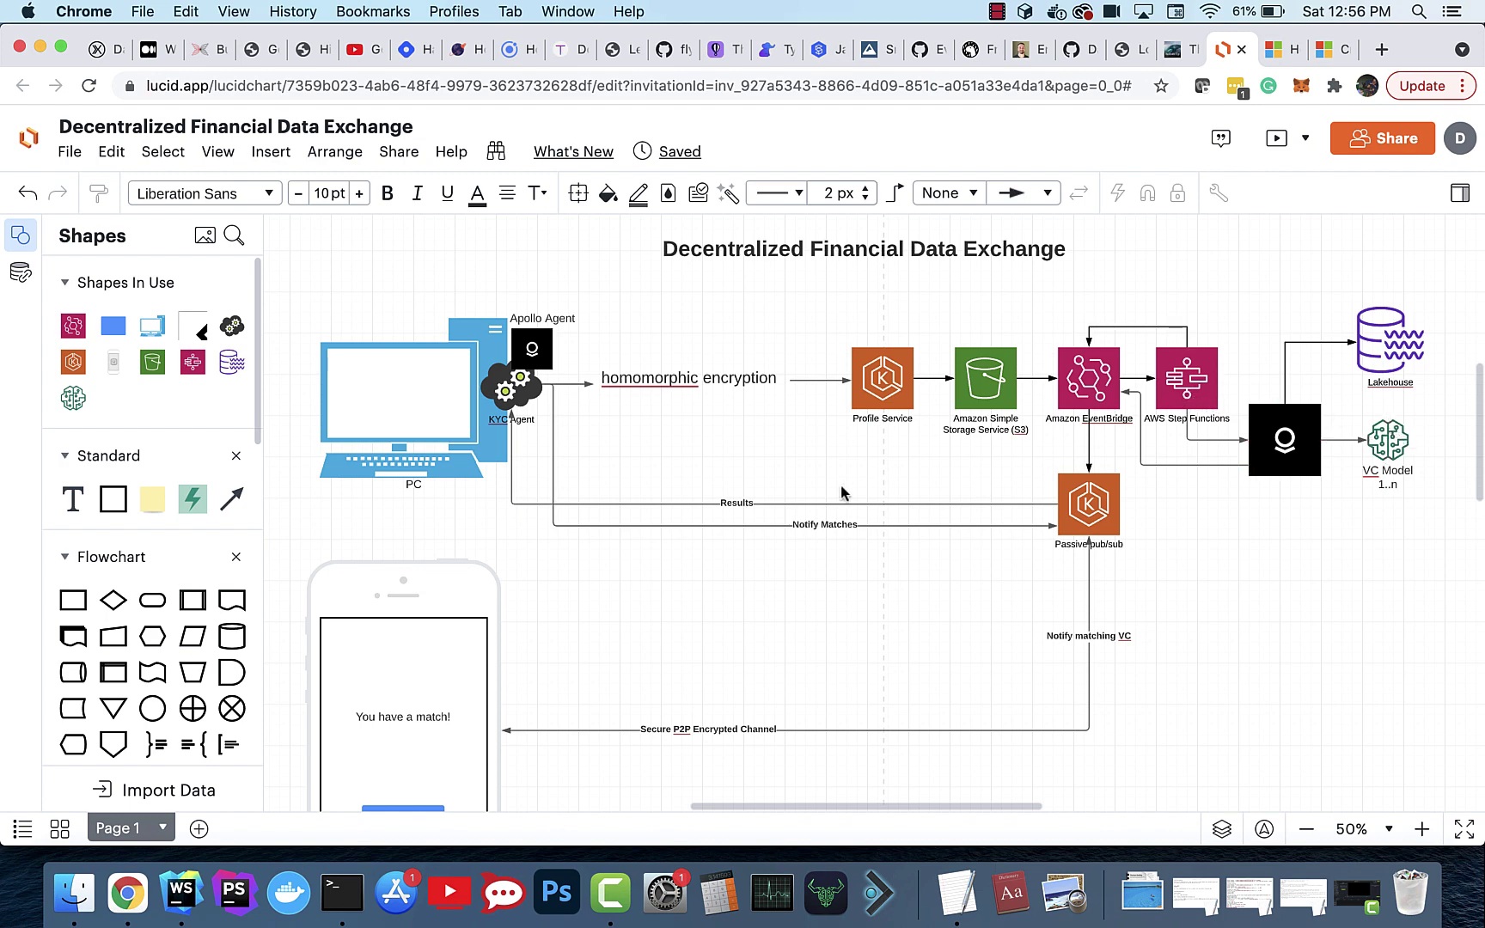
pyautogui.click(1062, 503)
pyautogui.moveTo(512, 406); pyautogui.dragTo(508, 403)
pyautogui.click(525, 395)
pyautogui.click(1164, 571)
pyautogui.scroll(-2, 1143, 593)
pyautogui.hscroll(-2, 1142, 593)
pyautogui.scroll(-2, 1128, 610)
pyautogui.hscroll(-2, 1128, 609)
pyautogui.scroll(-3, 473, 627)
pyautogui.hscroll(-2, 472, 627)
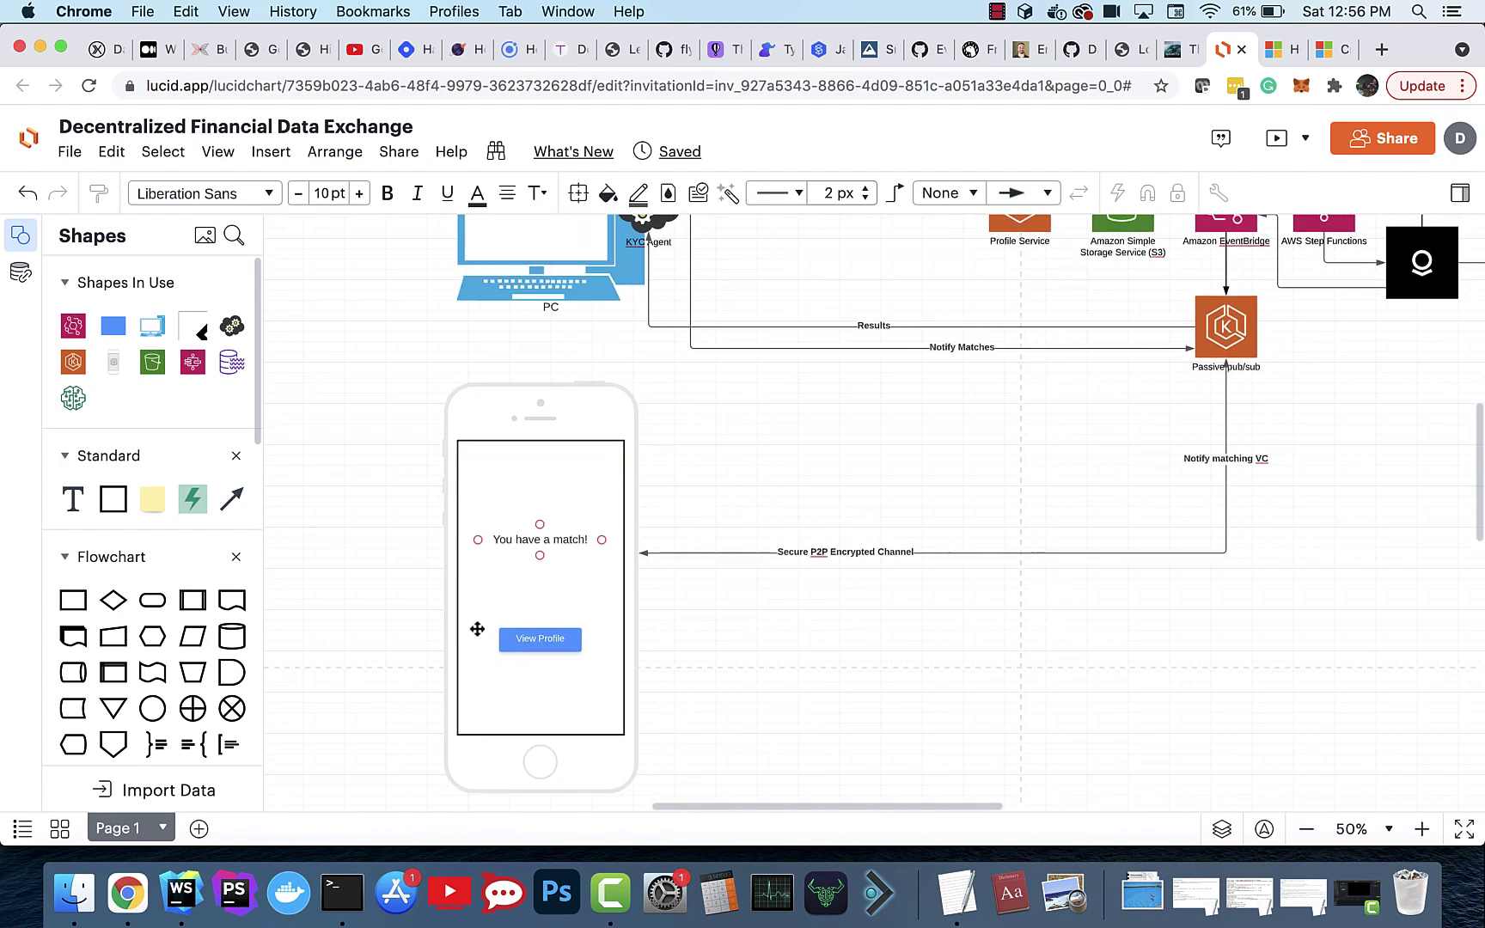
pyautogui.click(581, 544)
pyautogui.click(572, 632)
pyautogui.click(680, 542)
pyautogui.scroll(2, 681, 547)
pyautogui.hscroll(2, 680, 548)
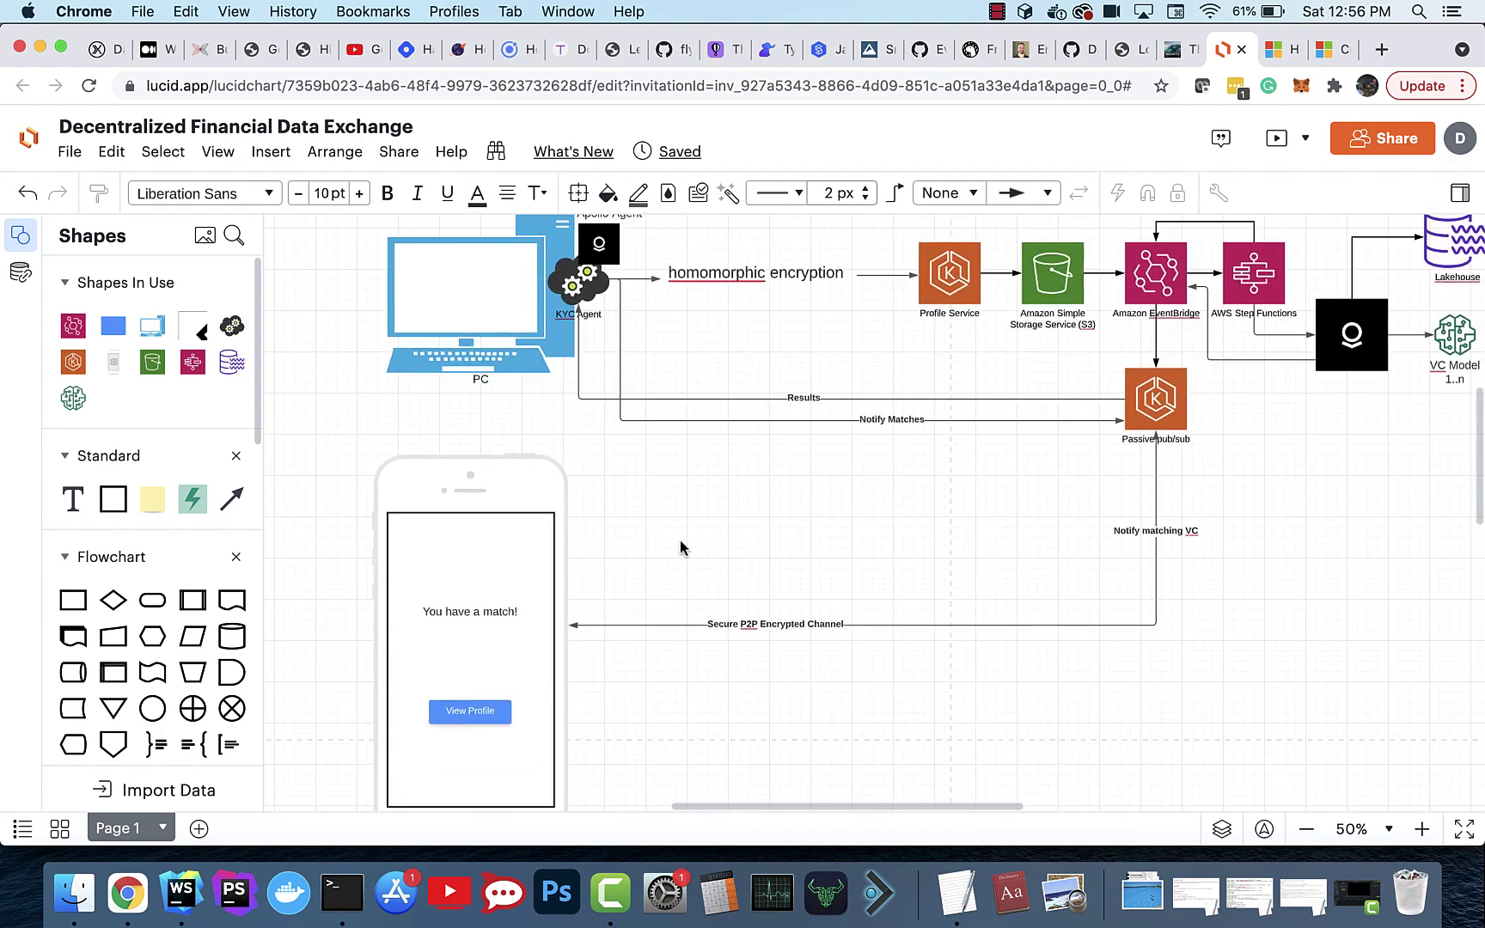
pyautogui.scroll(2, 680, 547)
pyautogui.hscroll(2, 681, 548)
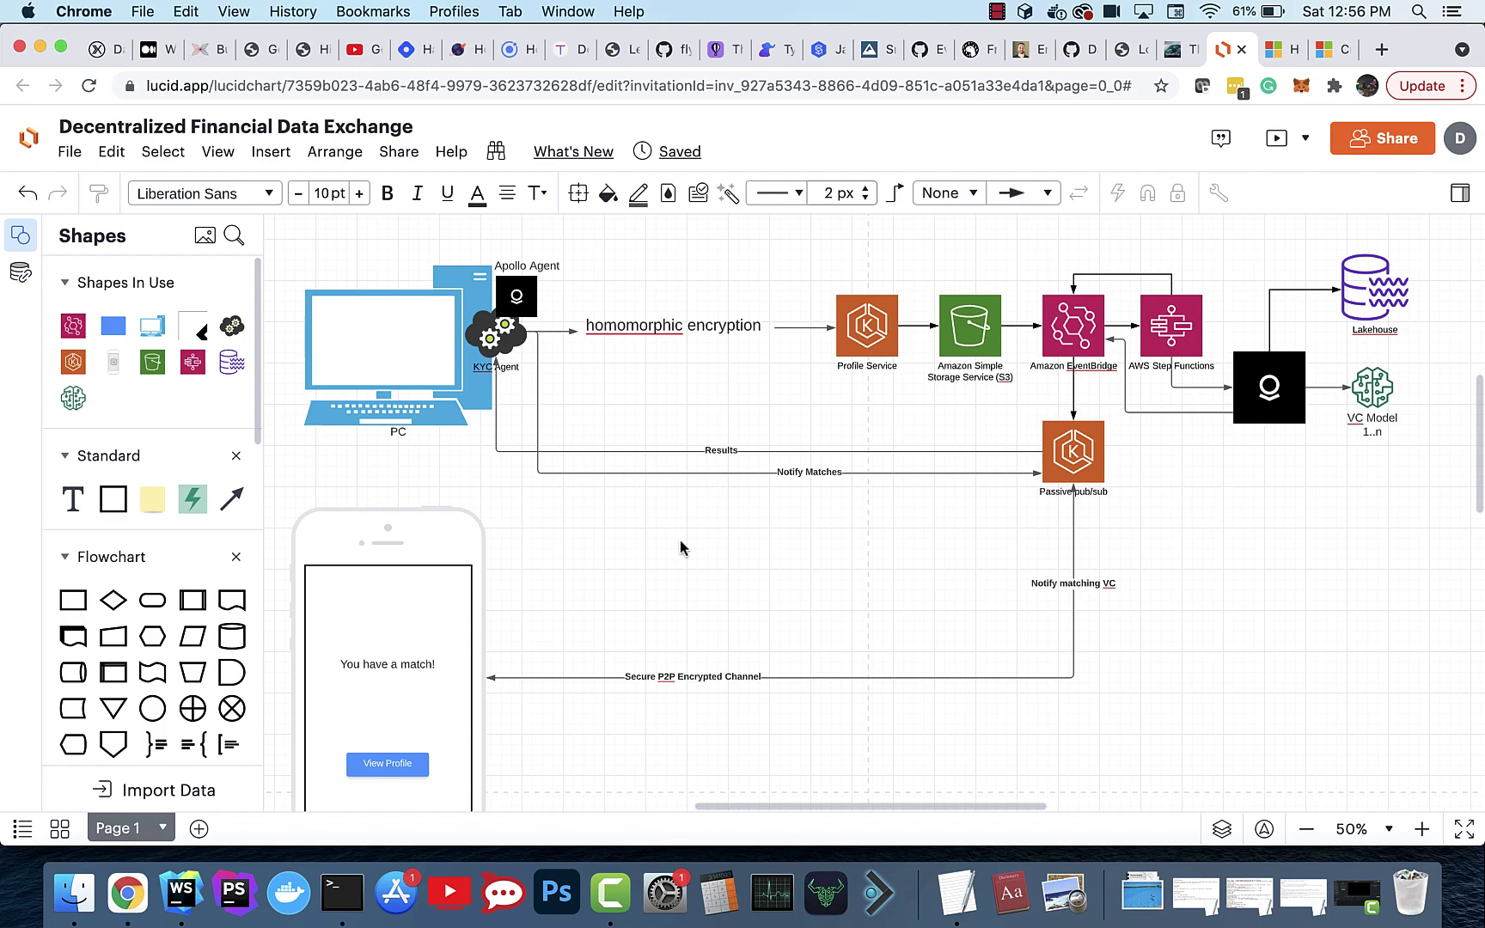
pyautogui.hscroll(1, 680, 547)
pyautogui.hscroll(-2, 680, 548)
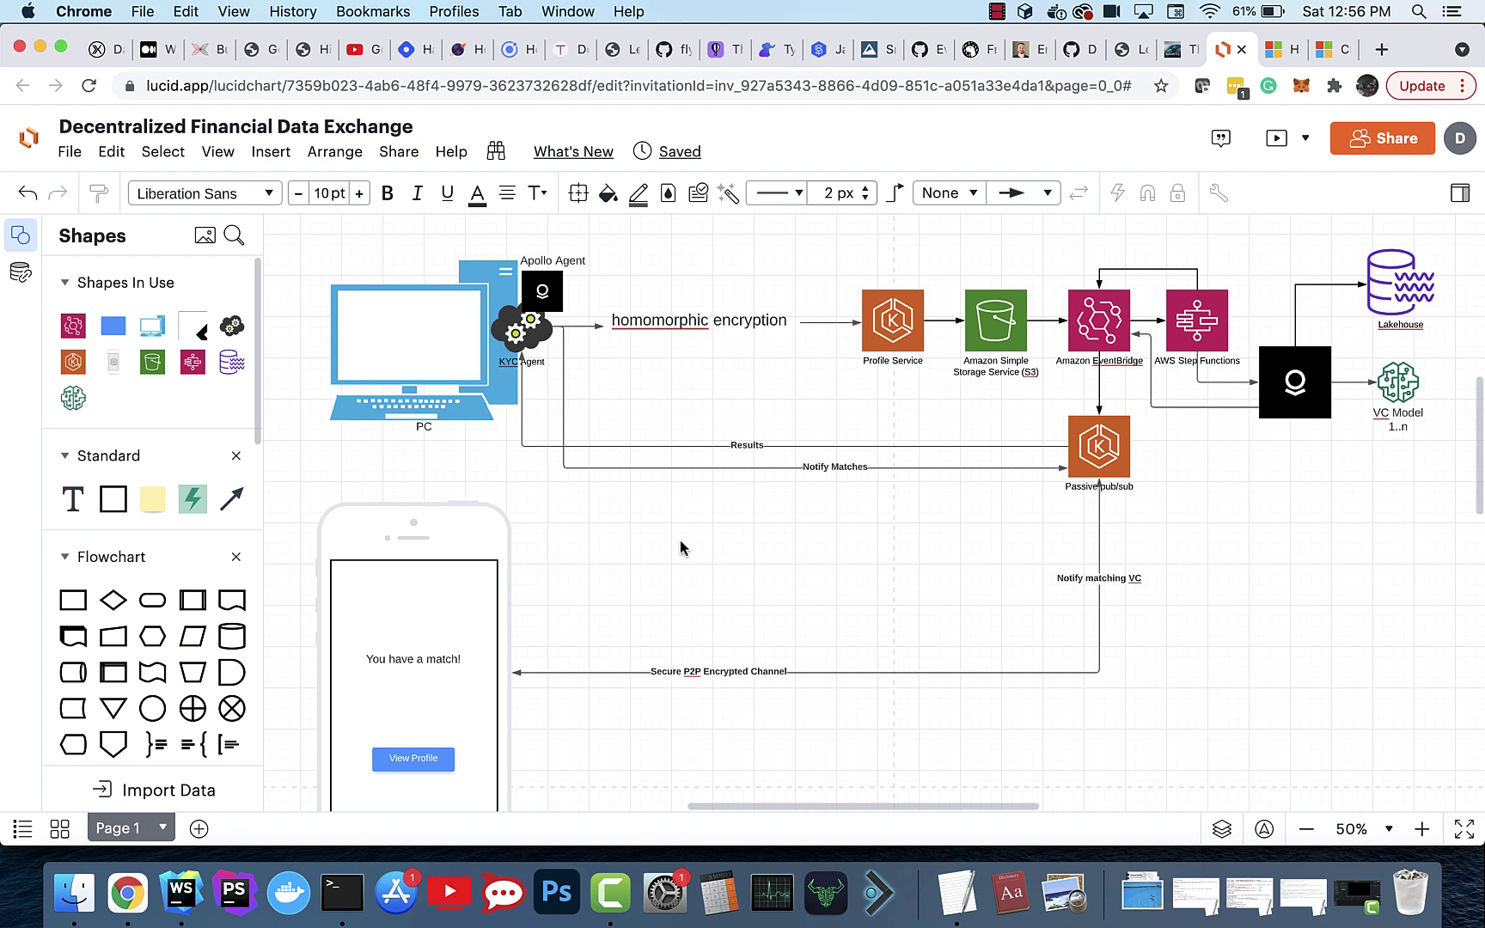
pyautogui.scroll(2, 680, 547)
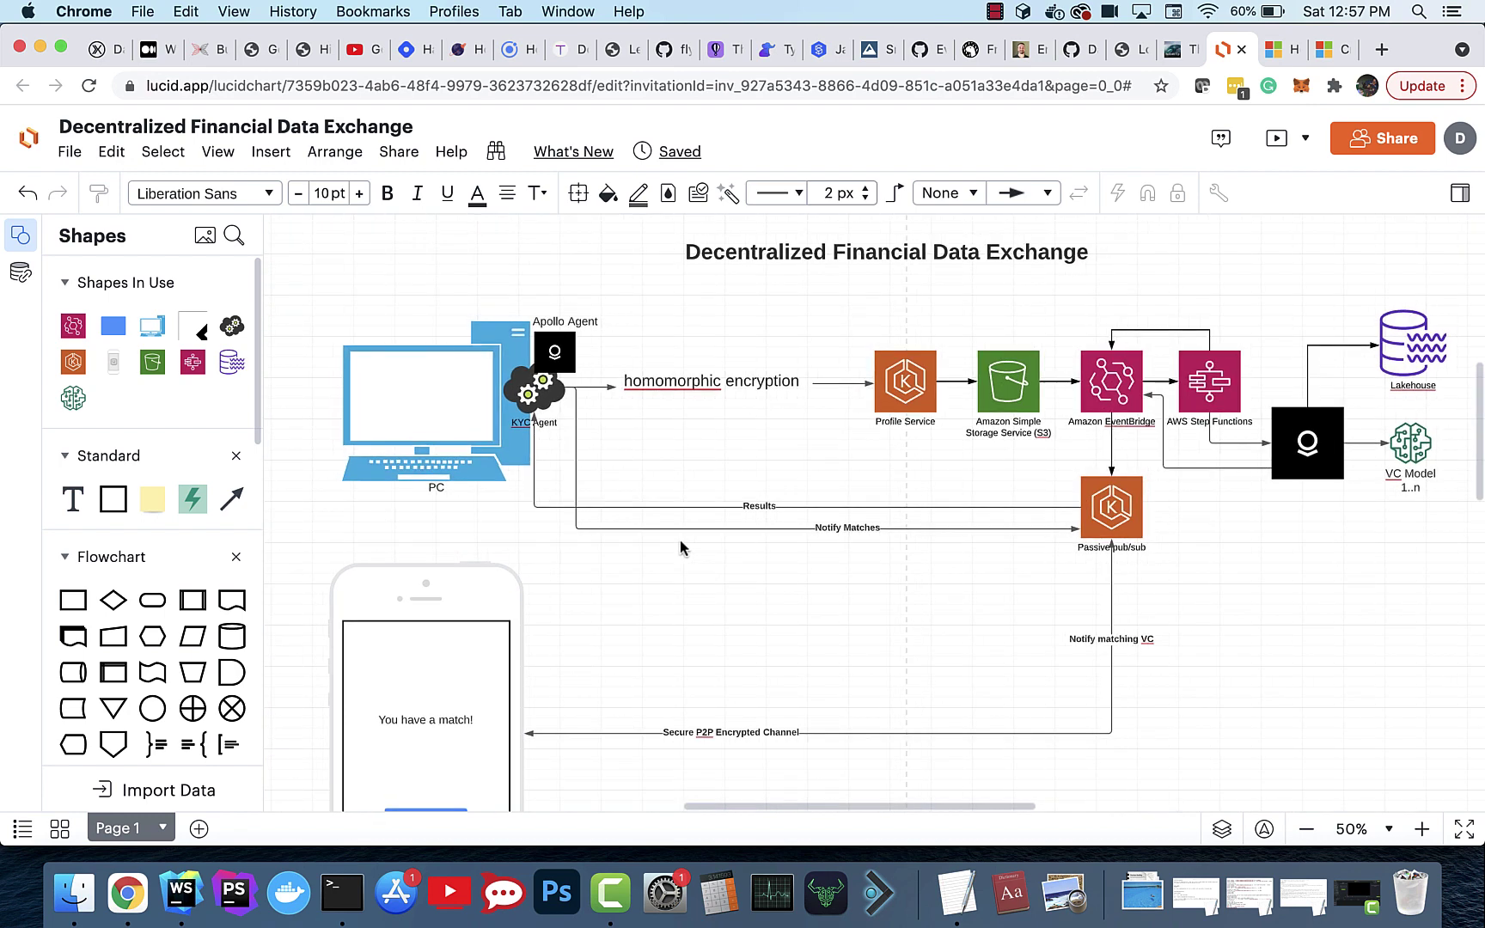
pyautogui.scroll(-1, 681, 546)
pyautogui.hscroll(-1, 680, 546)
pyautogui.scroll(-1, 679, 547)
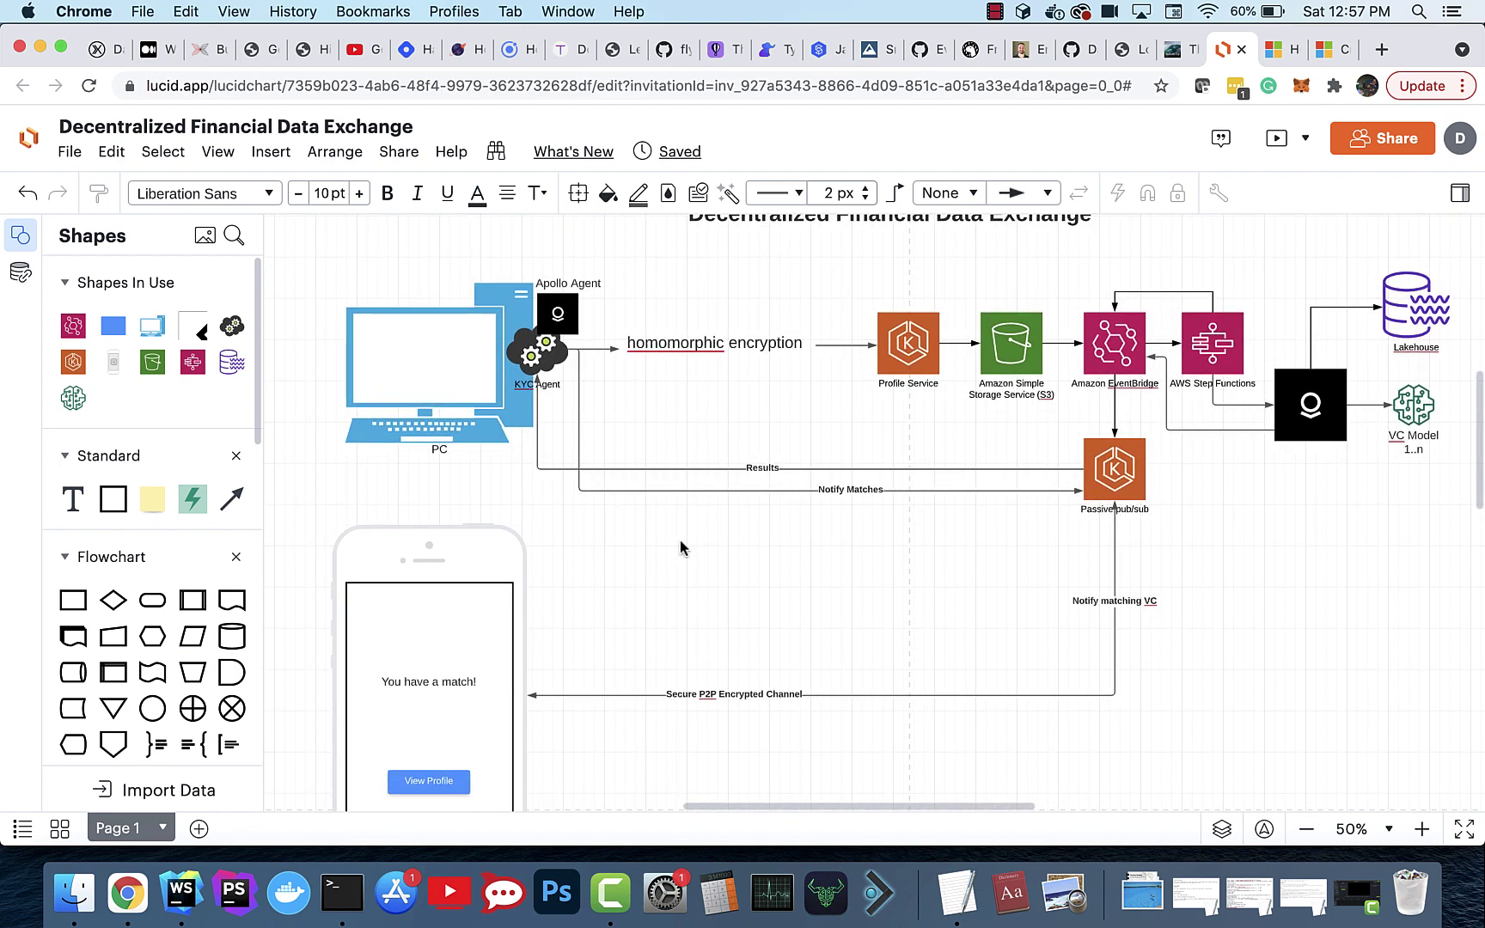